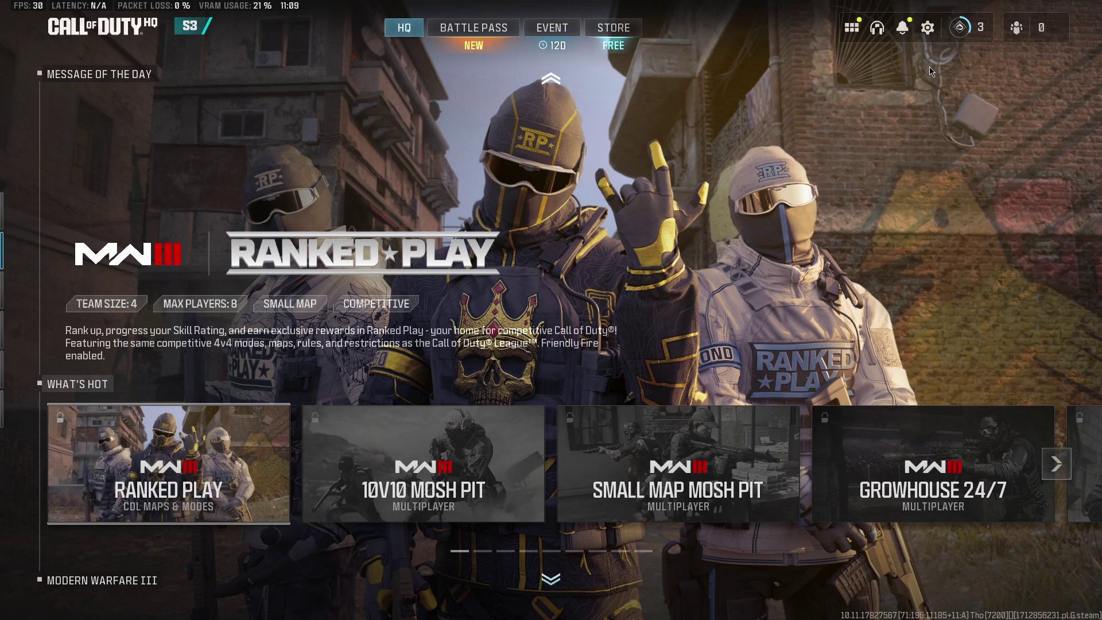
- In Controller settings, switch Aiming Input Device to Controller, then back to Mouse
left_click(928, 28)
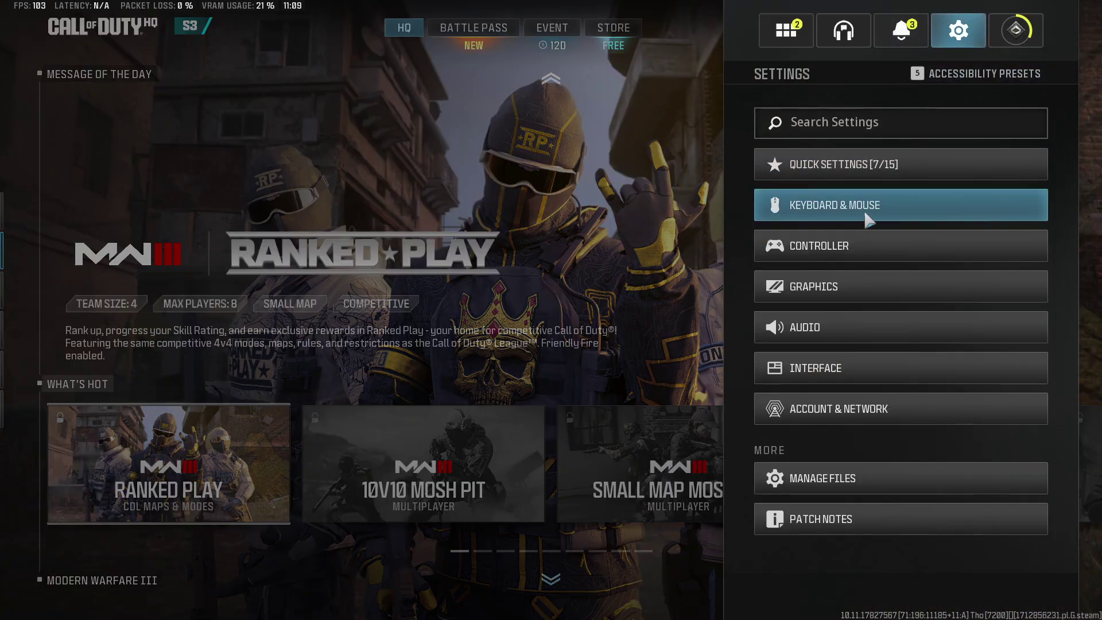
left_click(855, 250)
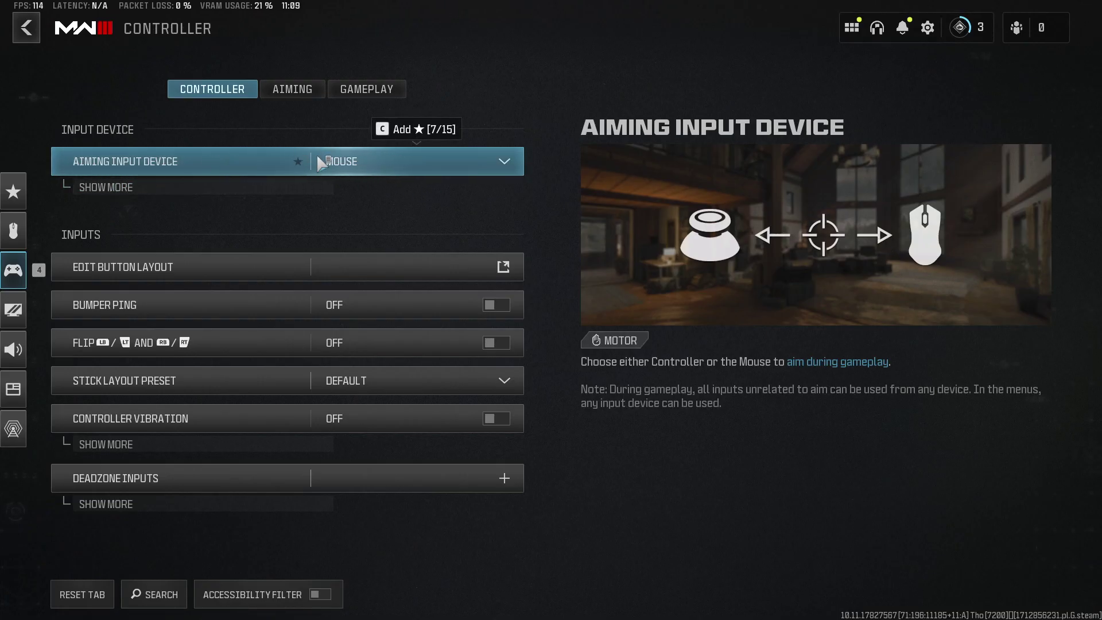
left_click(394, 162)
left_click(392, 197)
left_click(379, 172)
left_click(365, 226)
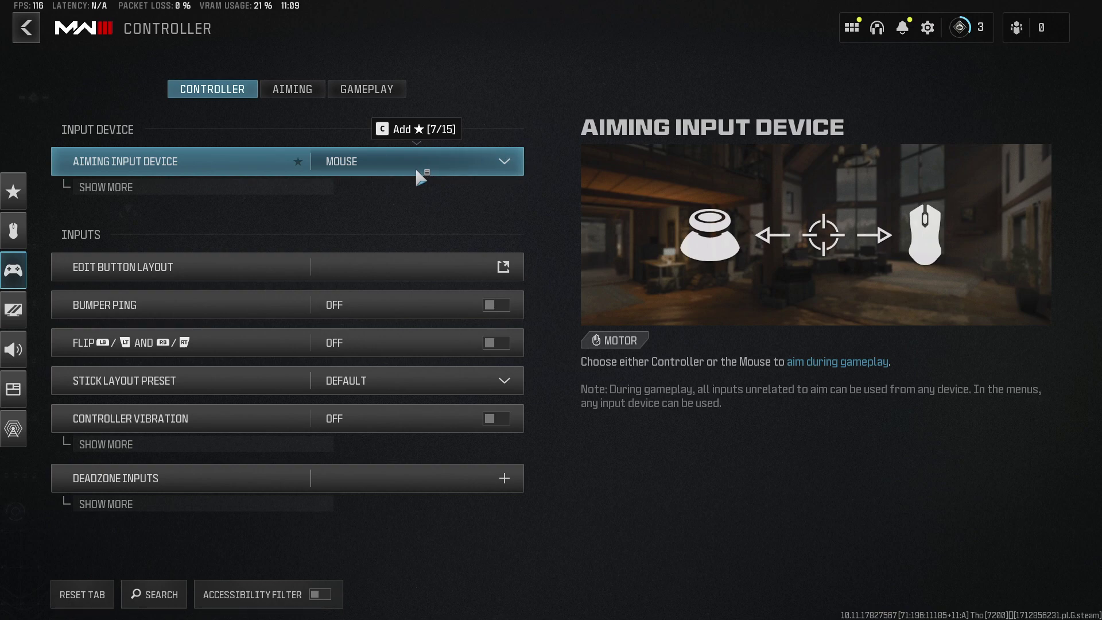
- In Keyboard & Mouse settings, try Controller for Aiming Input Device, then restore Mouse
key("Escape")
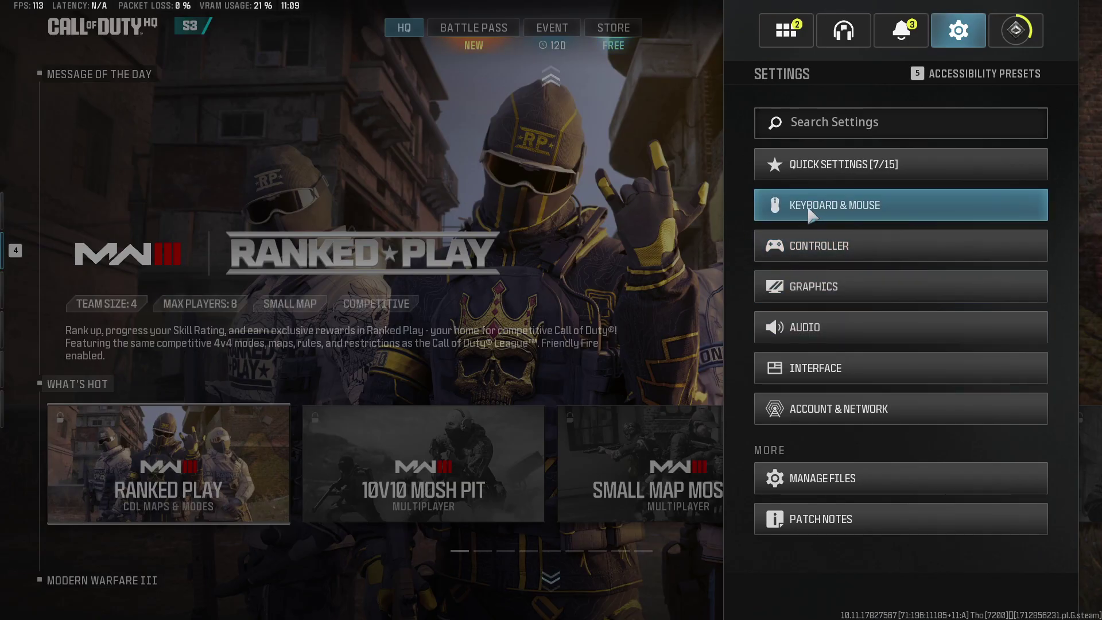
left_click(810, 216)
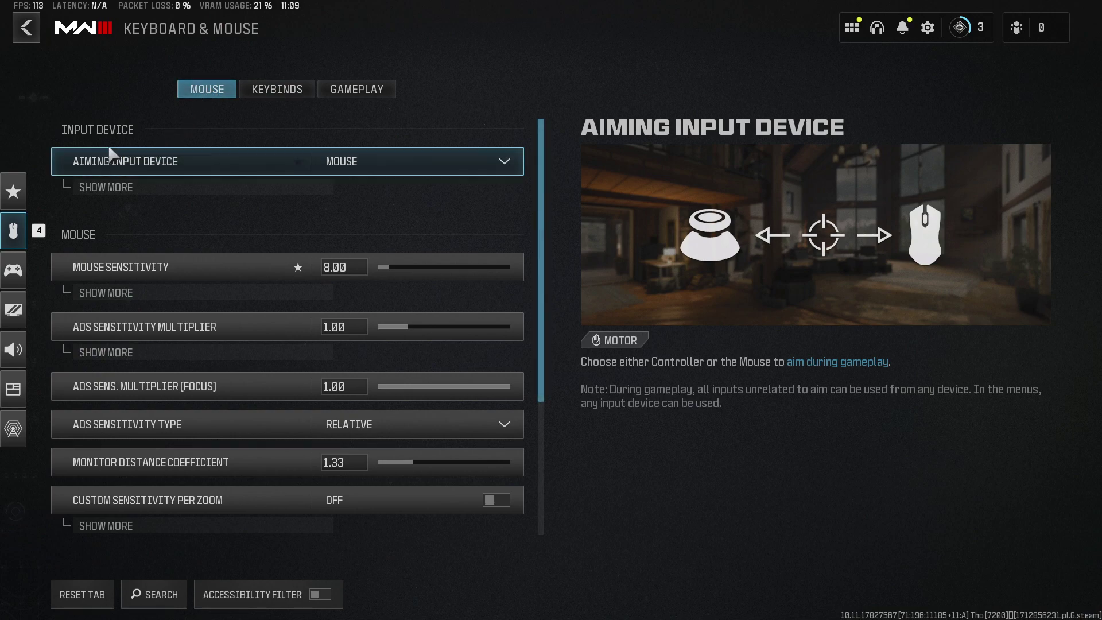
mouse_move(125, 162)
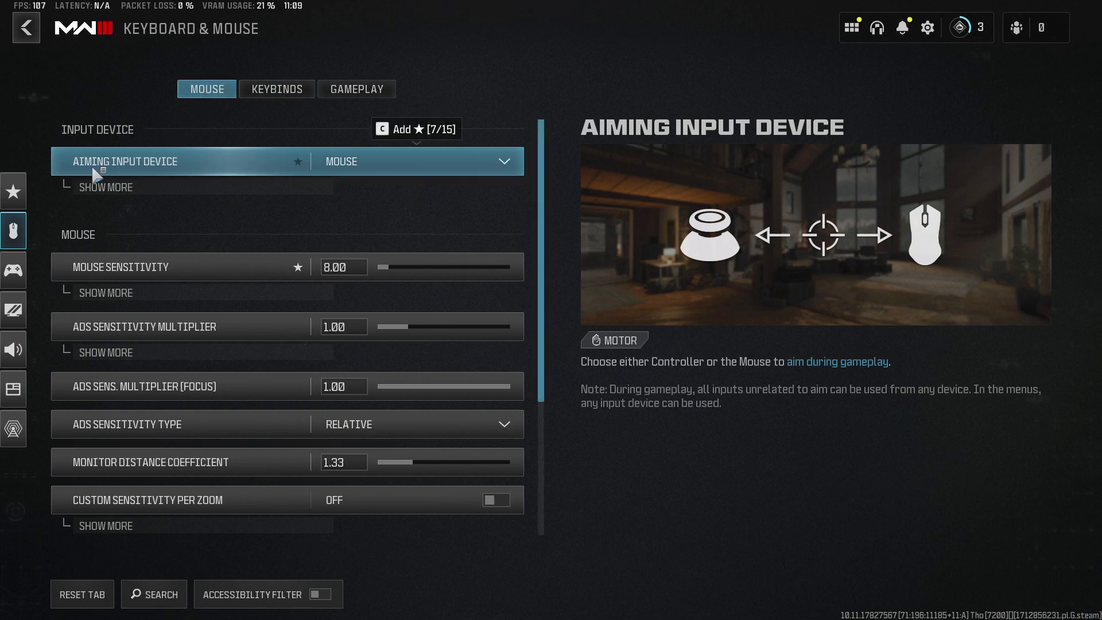
left_click(434, 163)
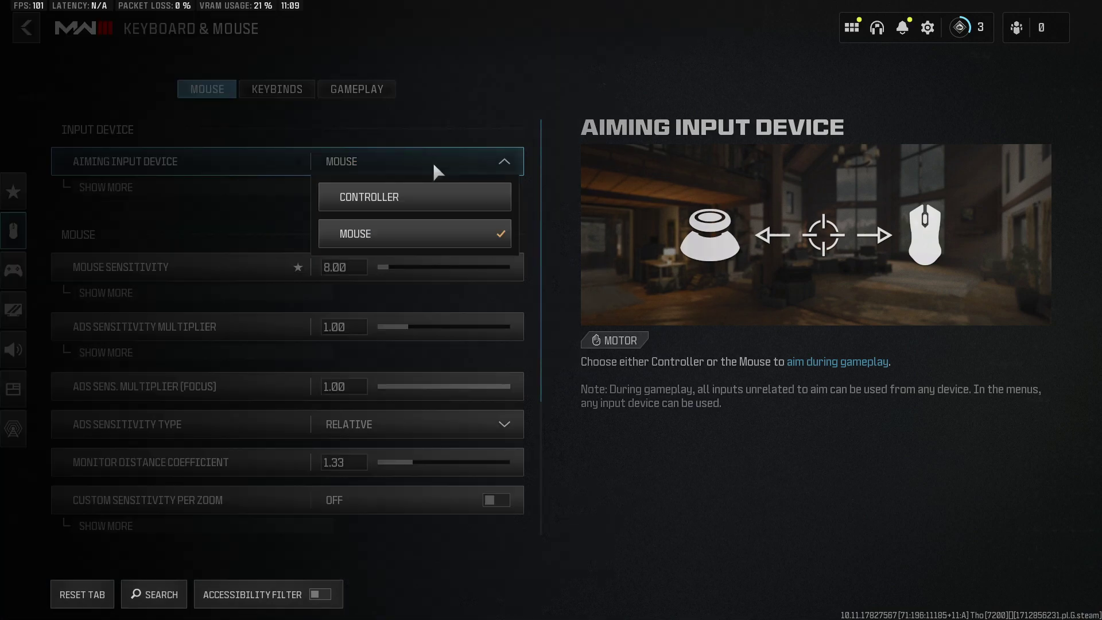
left_click(394, 209)
left_click(405, 161)
left_click(397, 233)
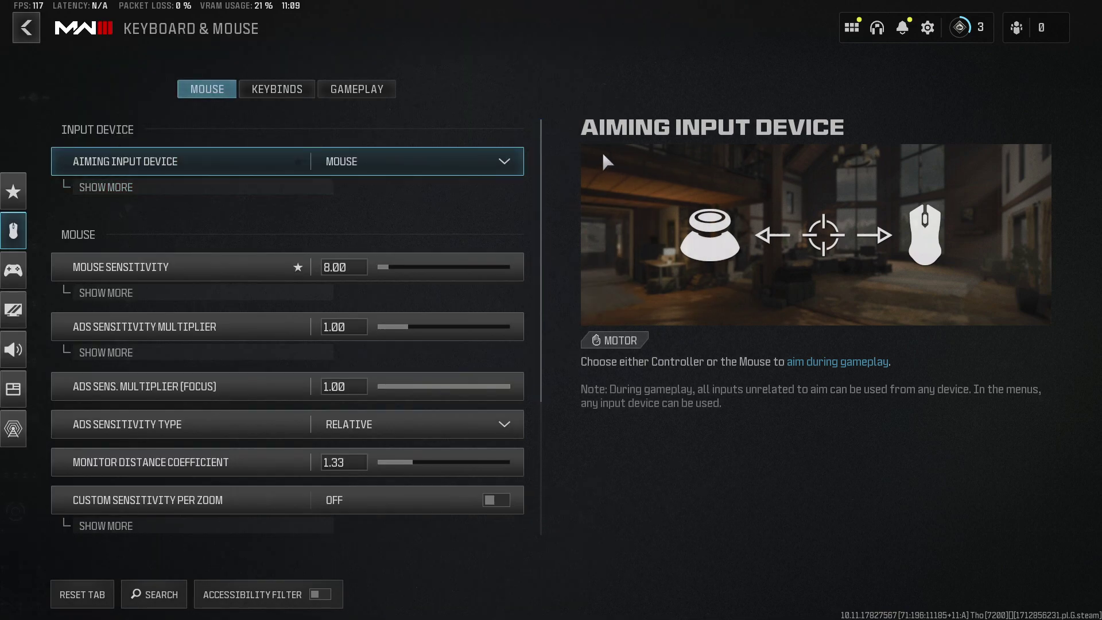